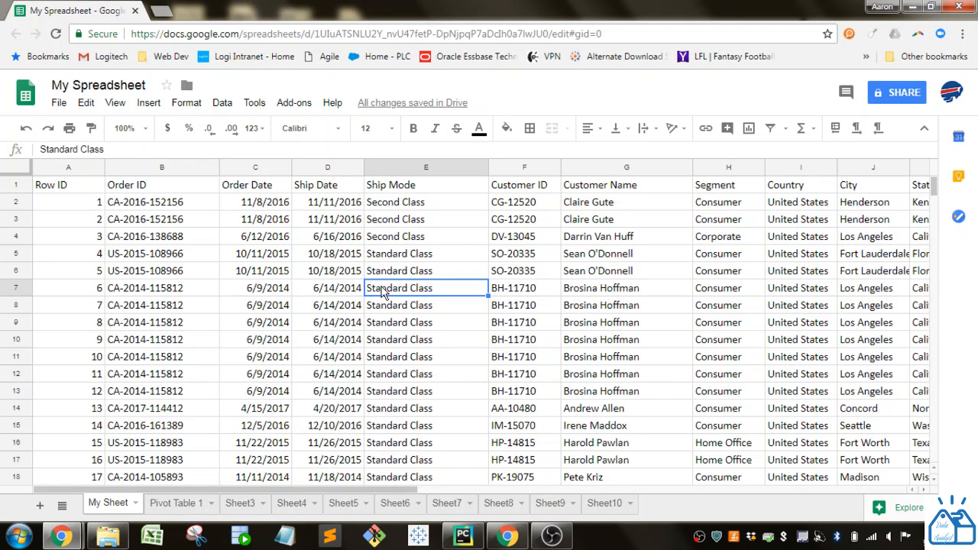
Open the protected sheets and ranges settings and start adding a new protection
click(280, 308)
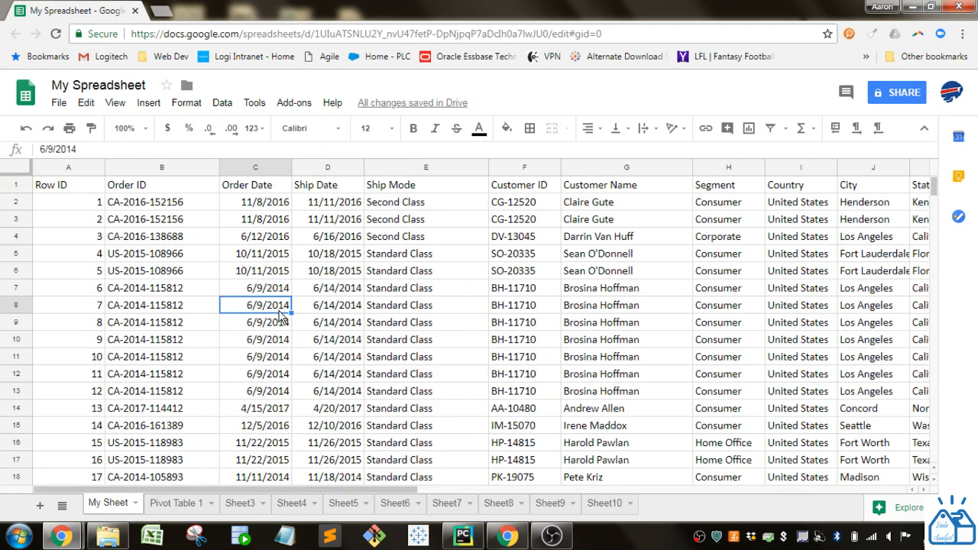
click(224, 103)
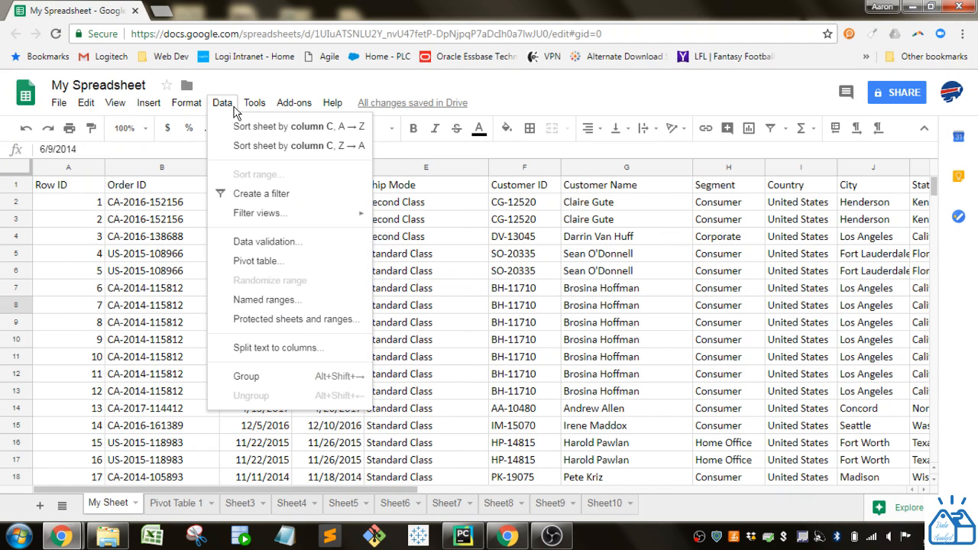
click(262, 320)
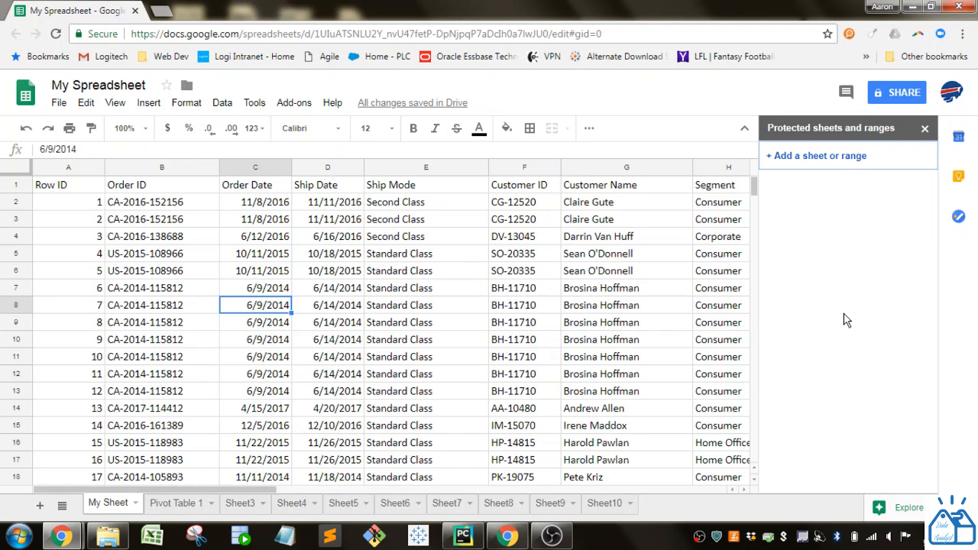
click(821, 156)
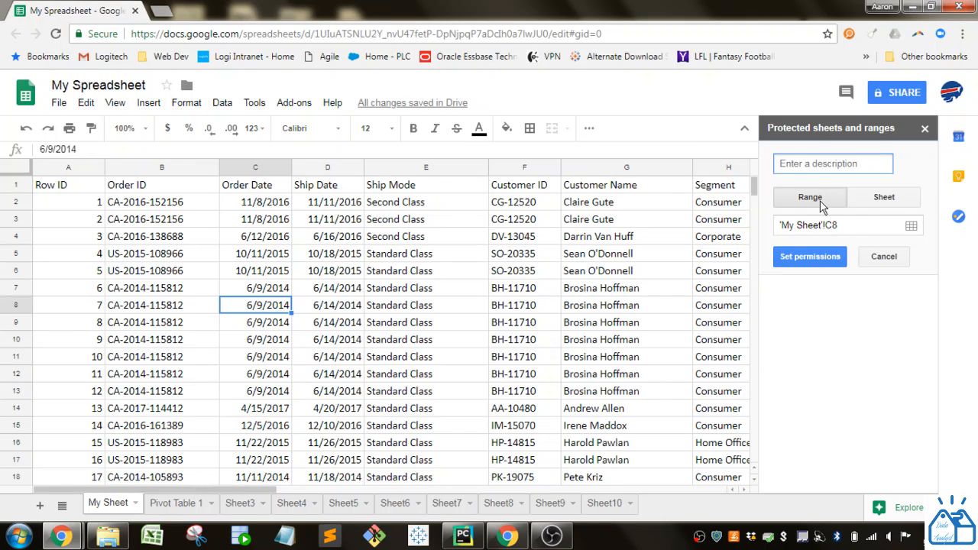
Set the new protection to cover a range consisting of the entire header row, 'My Sheet'!1:1
click(884, 199)
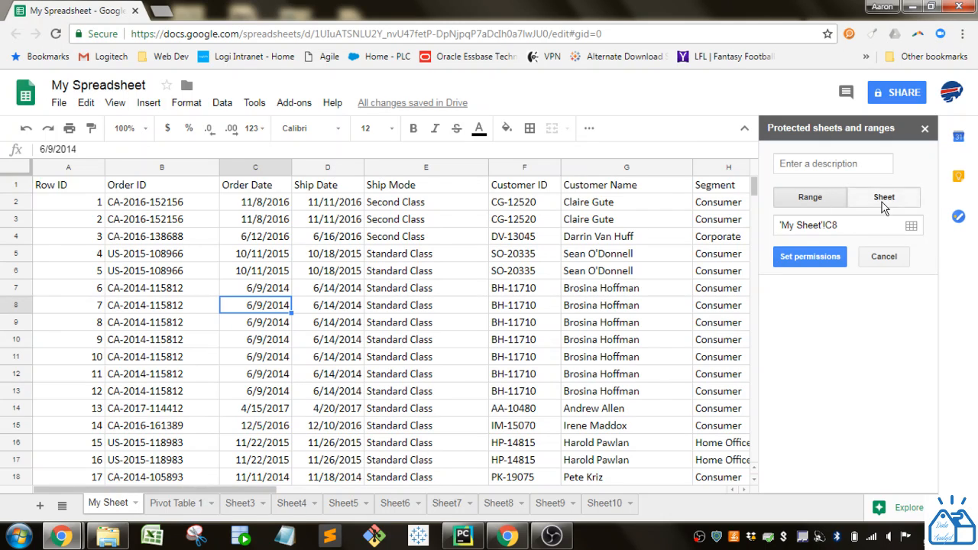
click(805, 199)
click(864, 223)
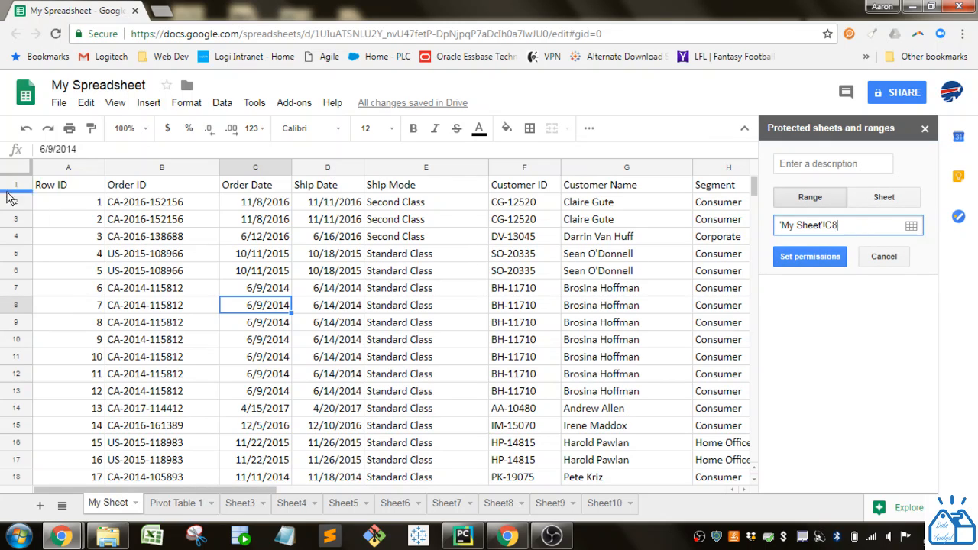
click(913, 227)
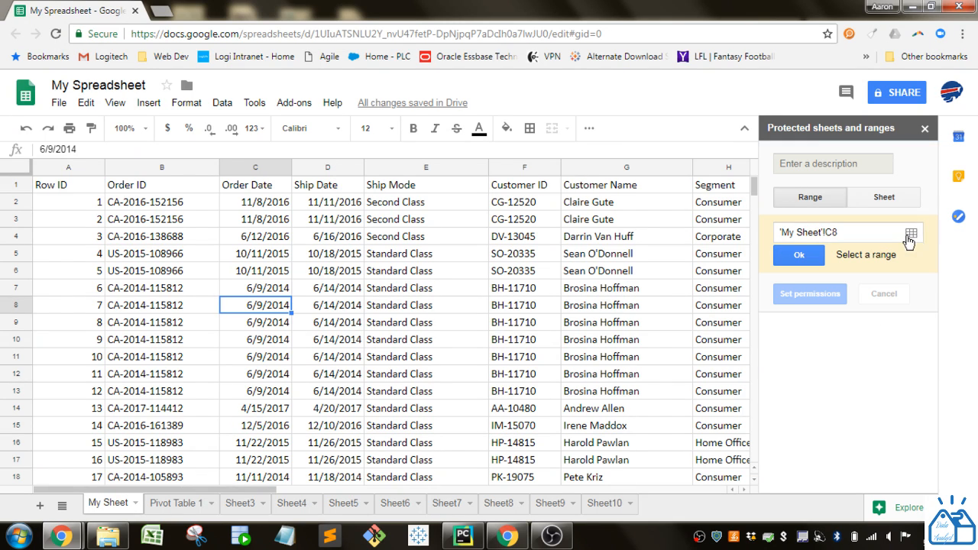
click(14, 184)
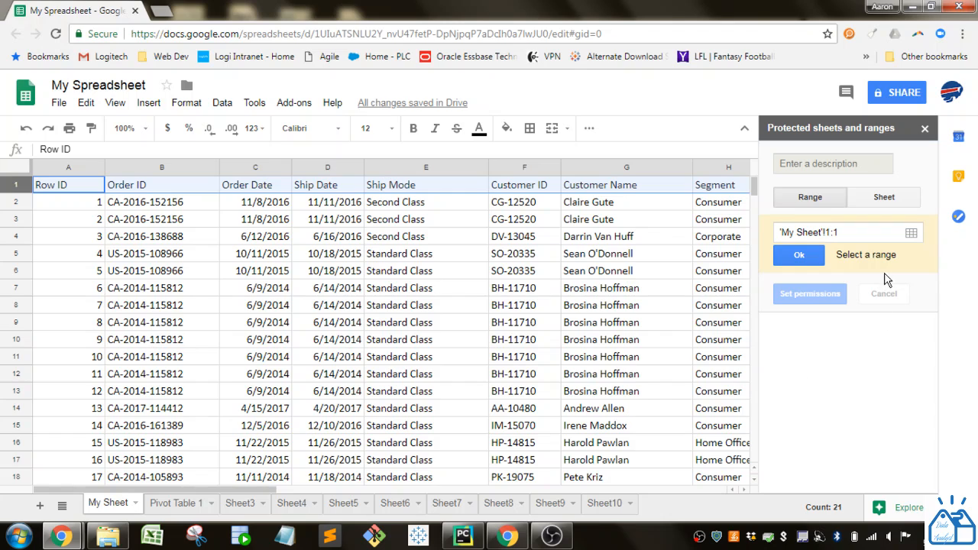
click(799, 255)
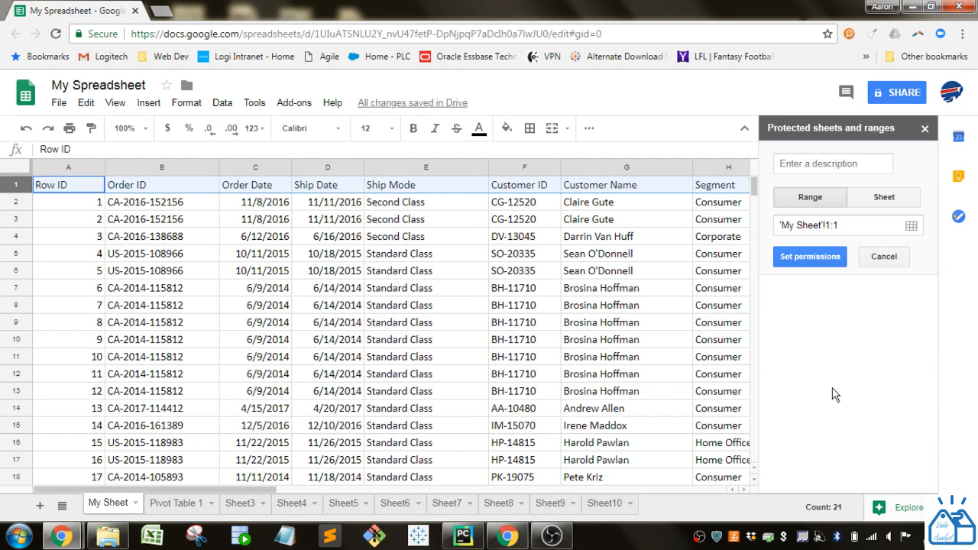
Set the header row's permissions to restrict who can edit the range to Only you, and save them
click(802, 260)
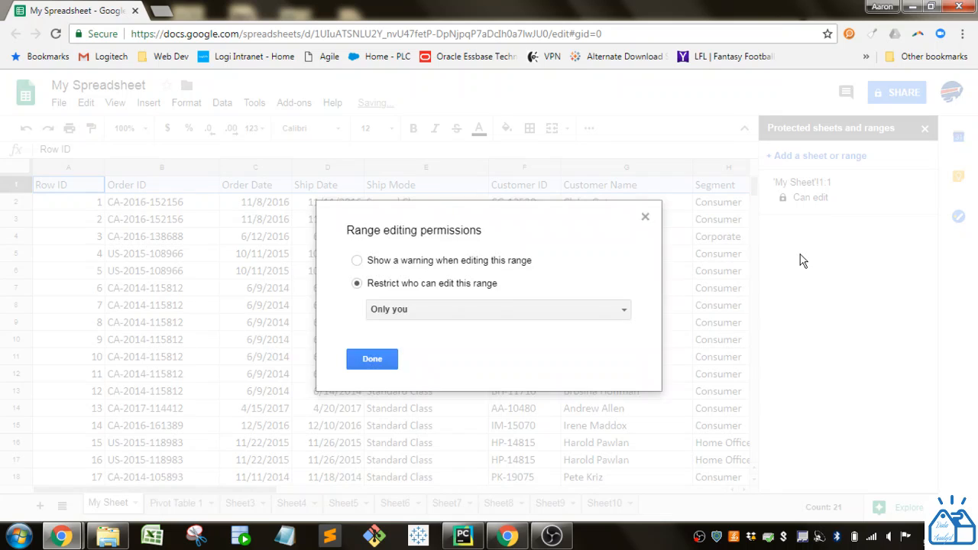
click(558, 316)
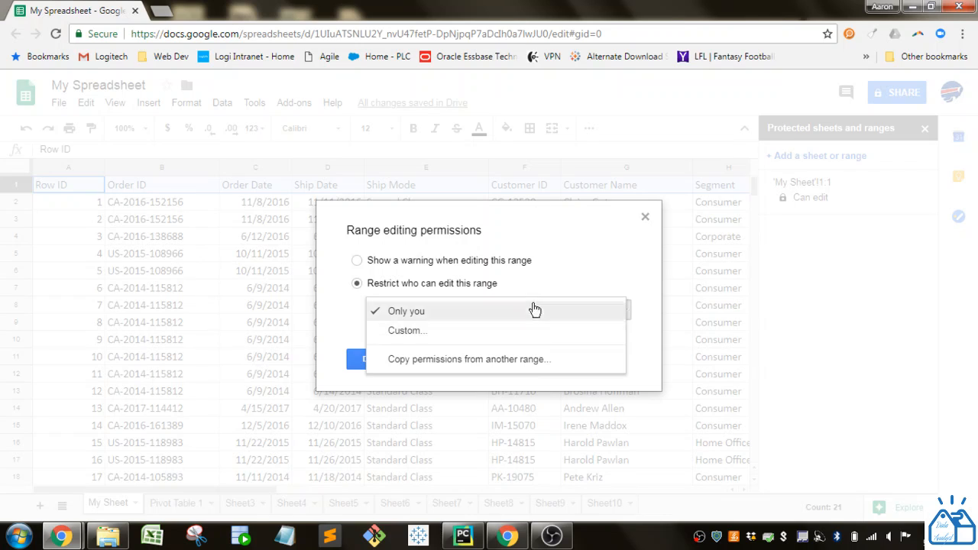
click(535, 311)
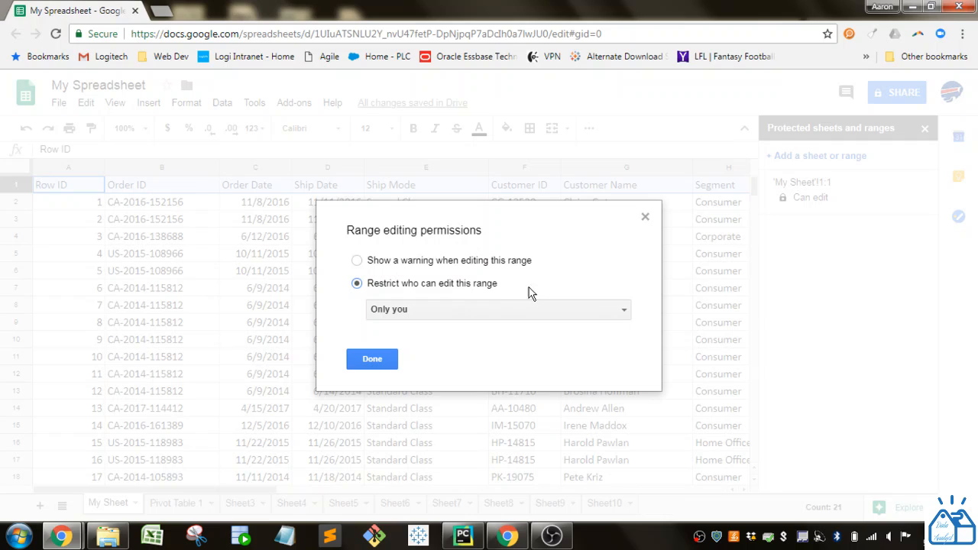
click(497, 261)
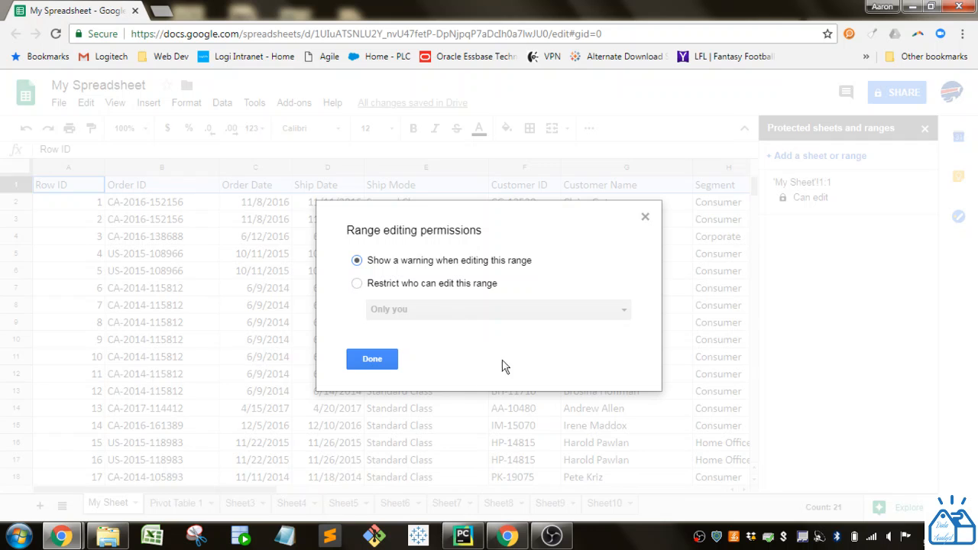
click(449, 287)
click(394, 361)
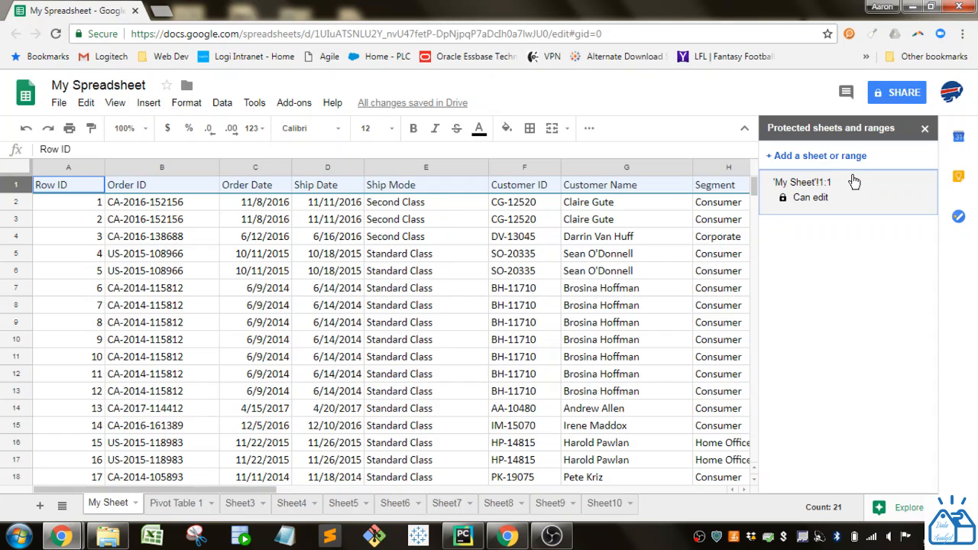
Add a second protection covering the whole sheet My Sheet, with editing restricted to Only you
click(825, 157)
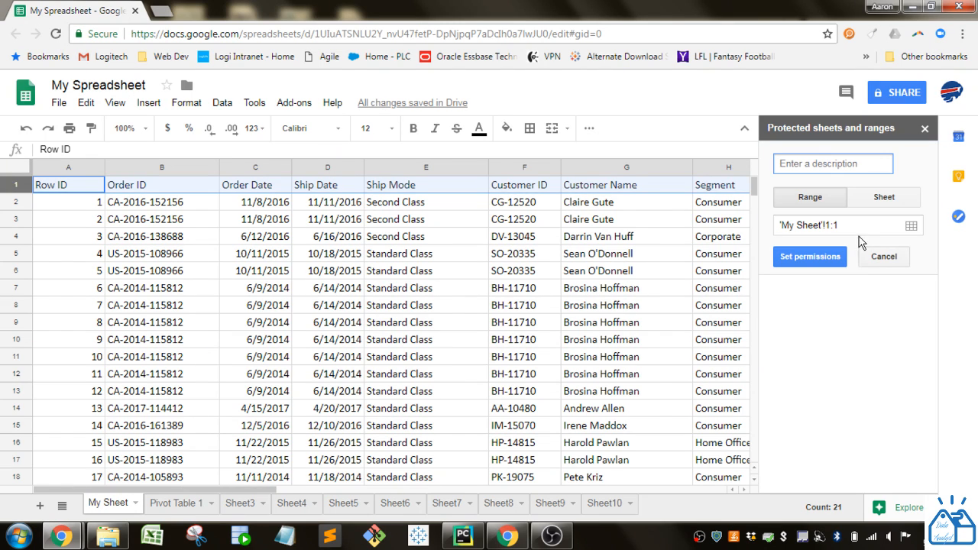
click(883, 197)
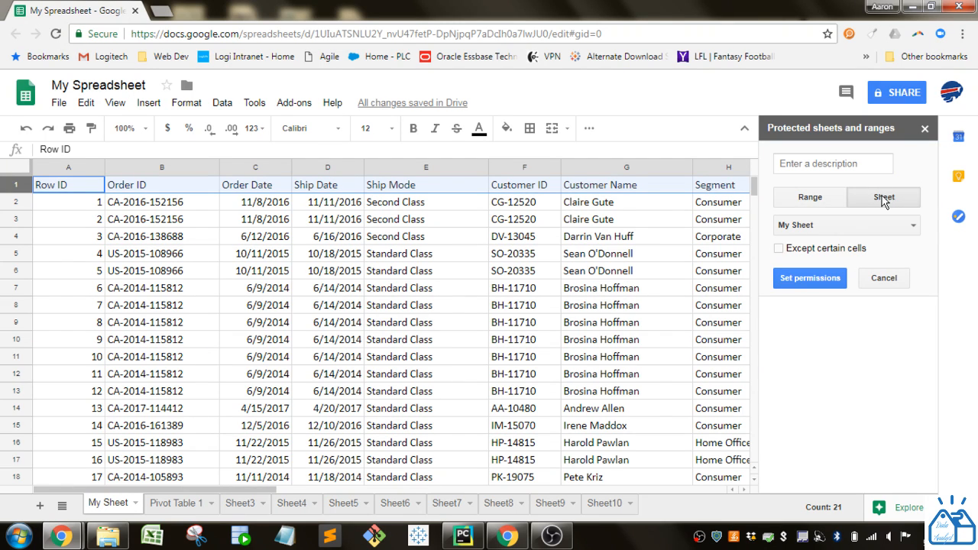
click(886, 225)
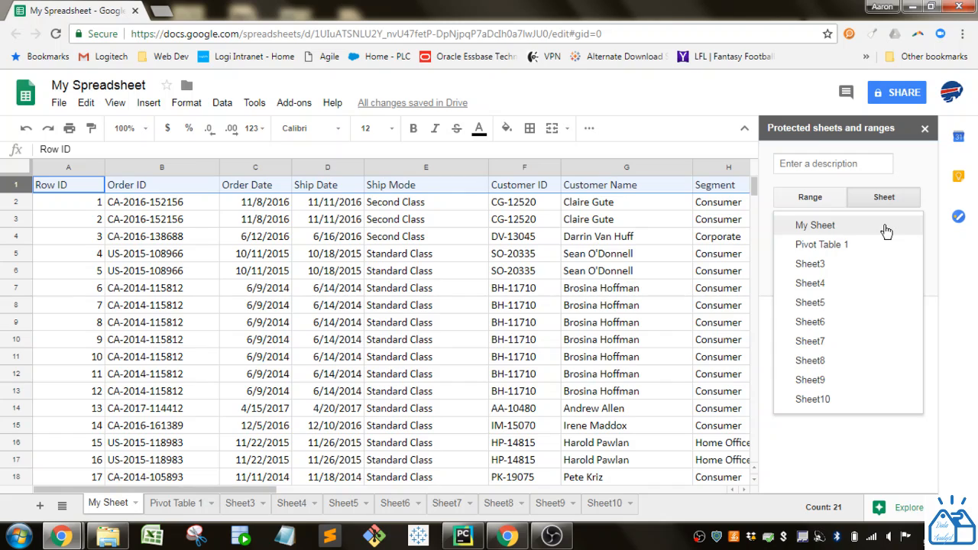
click(903, 160)
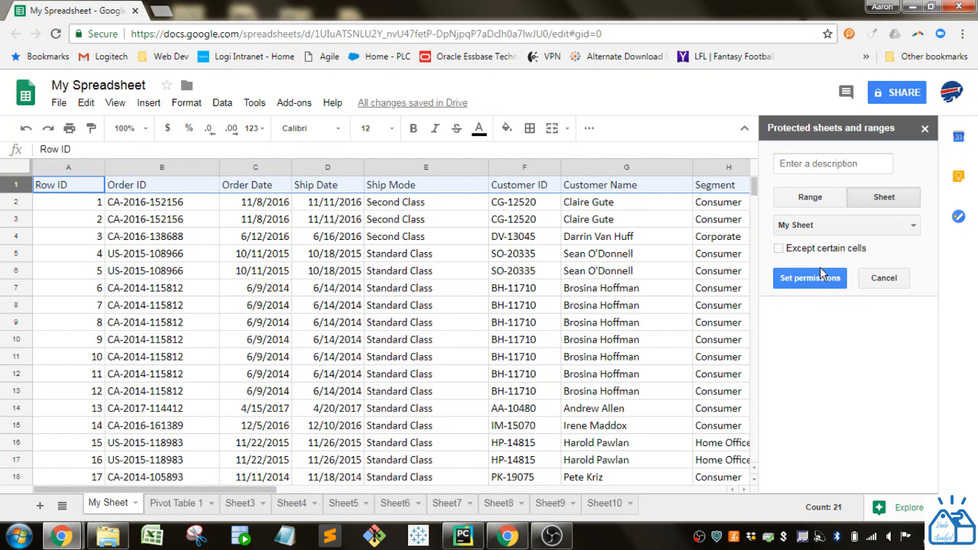
click(347, 322)
drag(336, 236, 344, 288)
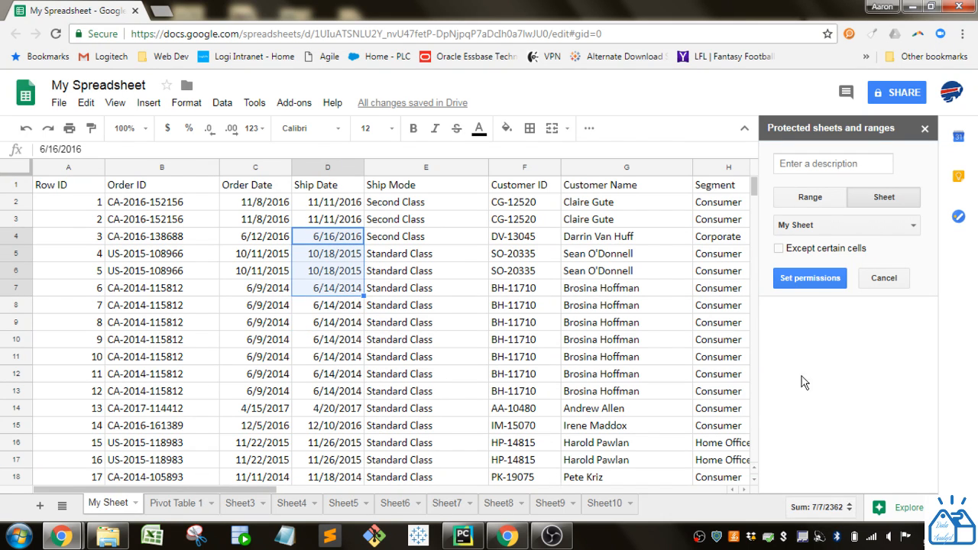
click(835, 282)
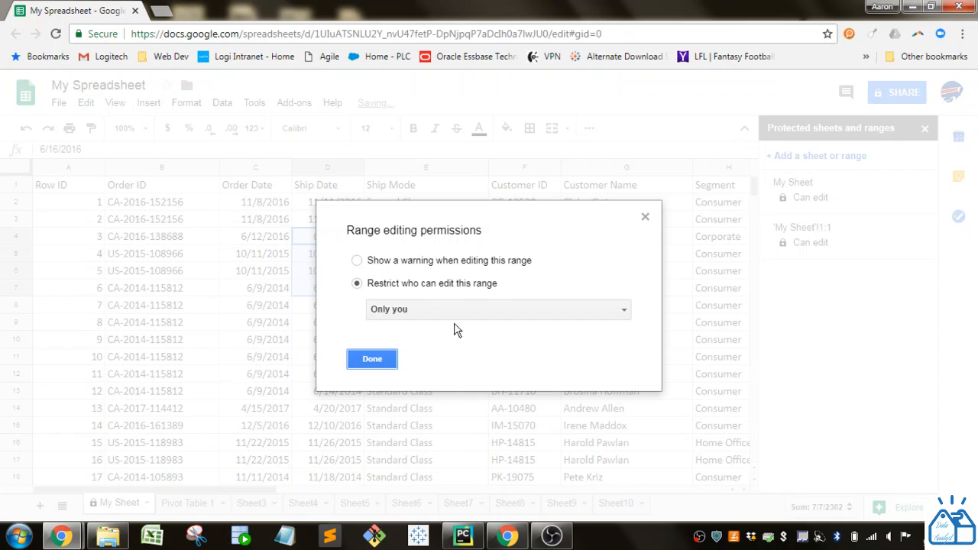
click(364, 362)
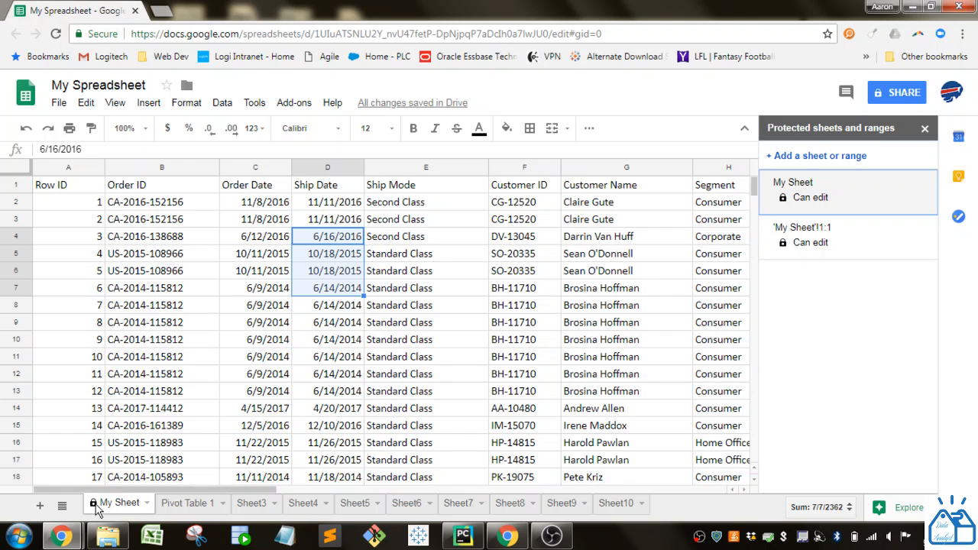
click(396, 390)
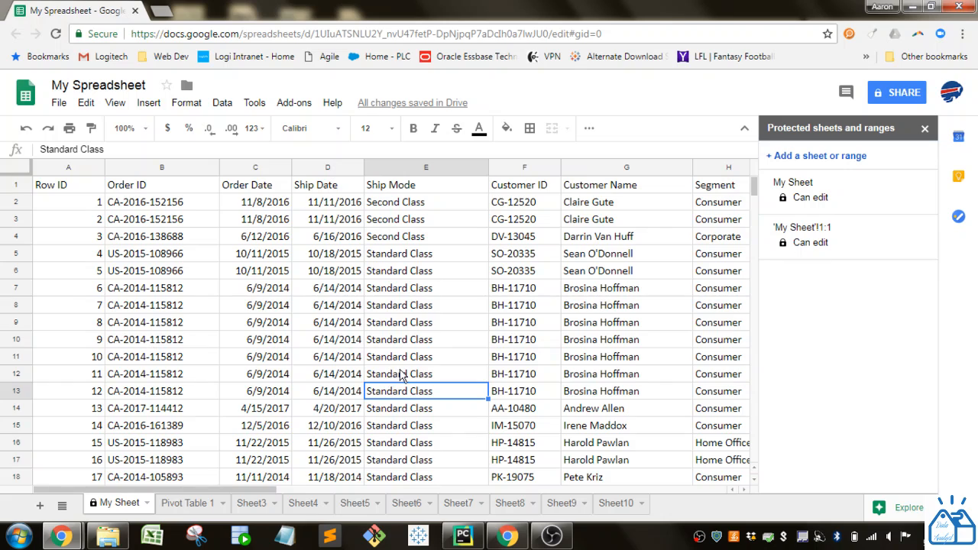
click(437, 305)
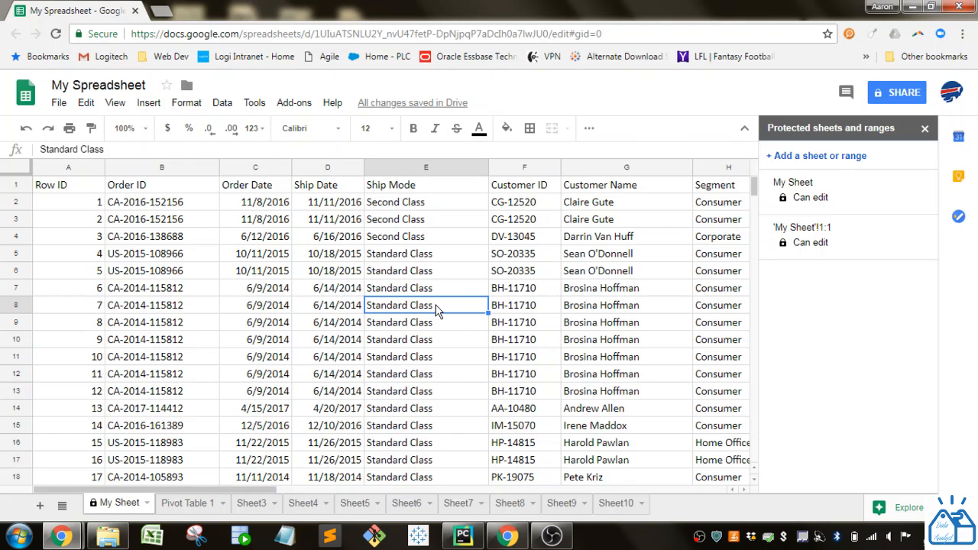
click(422, 274)
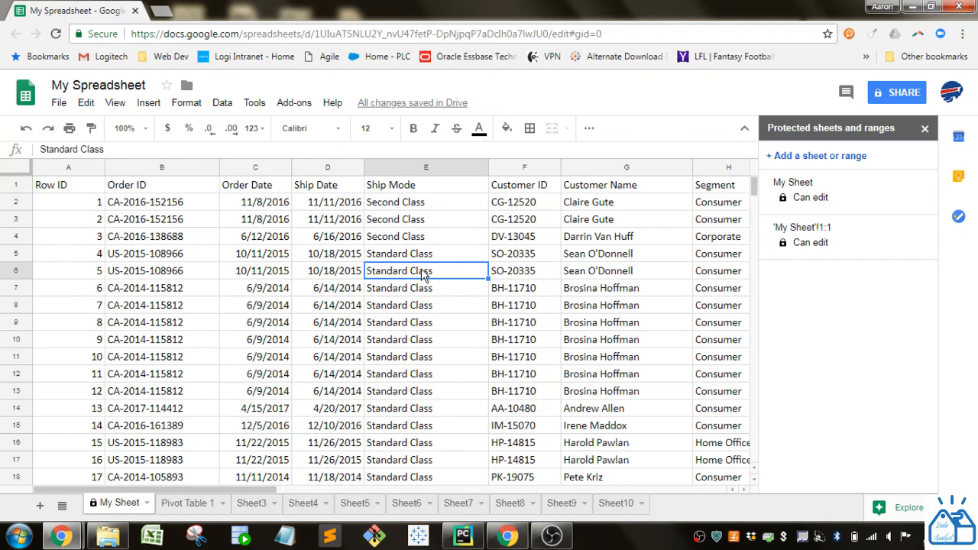
click(129, 219)
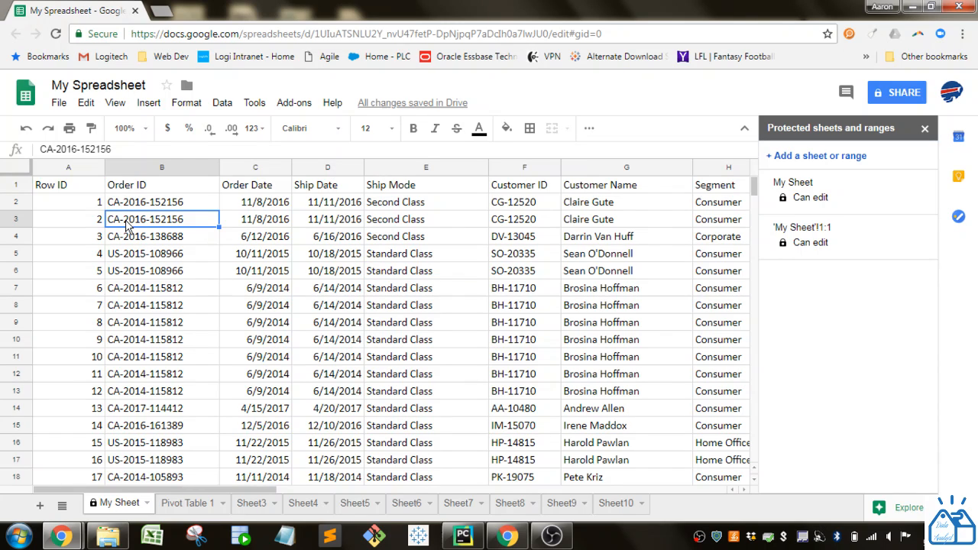
Open the spreadsheet's version history, expand the August 17, 10:51 AM entry to review its sub-versions, and view that version
click(59, 102)
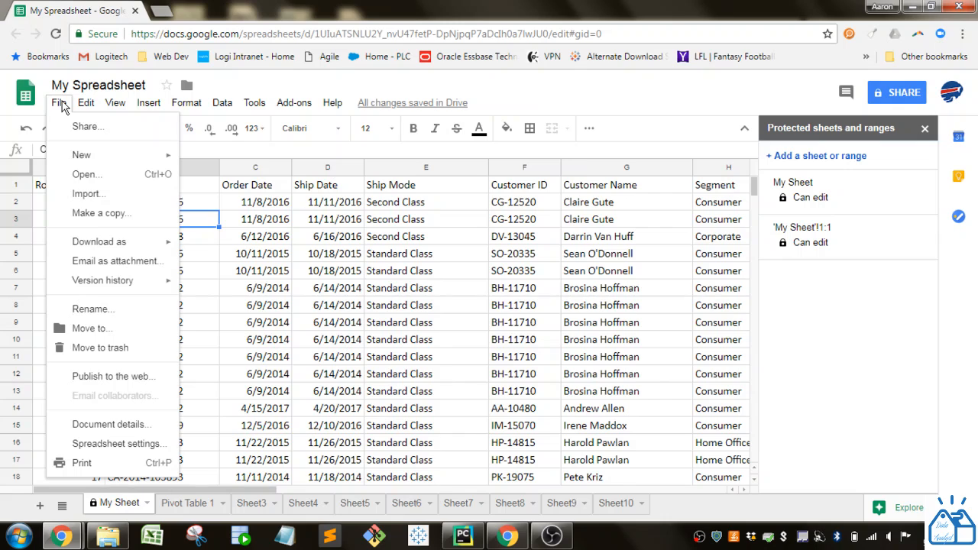
mouse_move(107, 287)
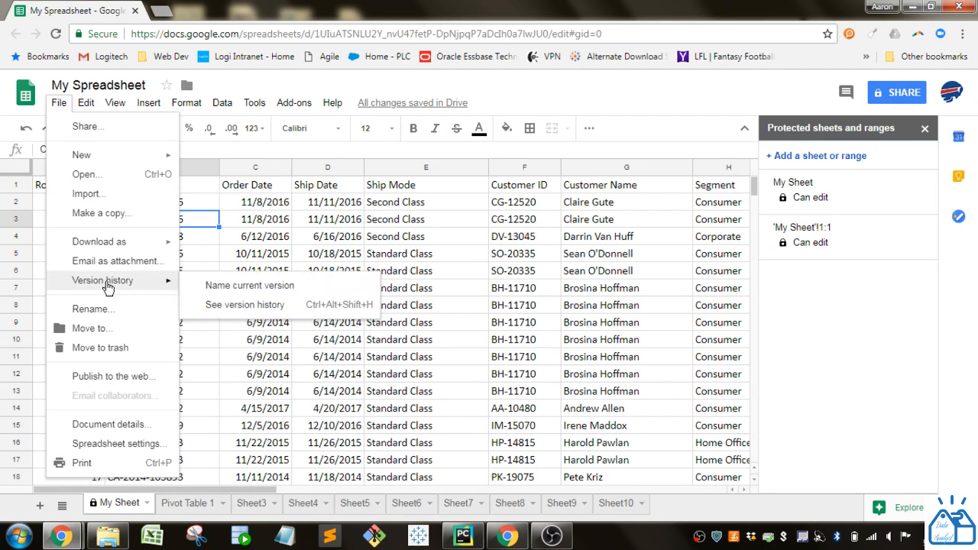
click(244, 306)
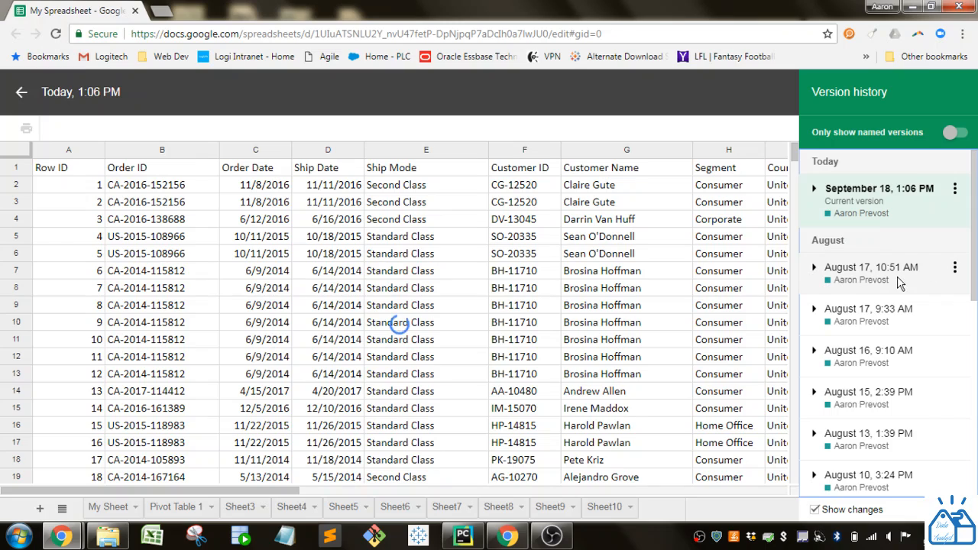
click(814, 269)
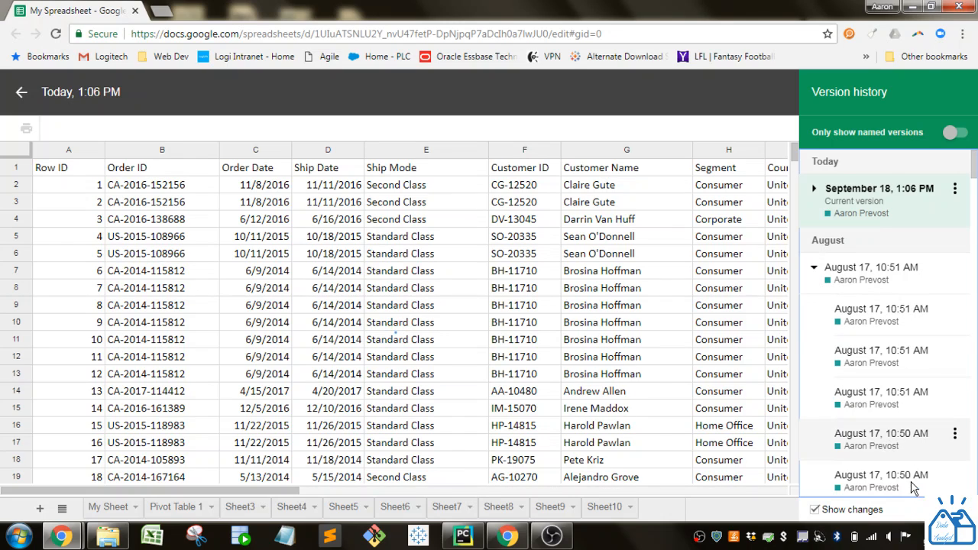
scroll(909, 459, down, 2)
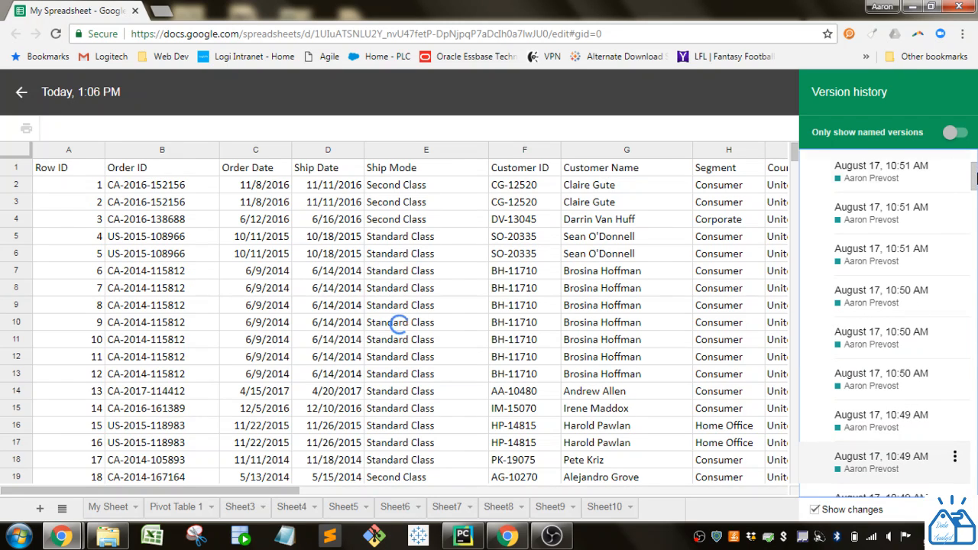
scroll(975, 176, up, 3)
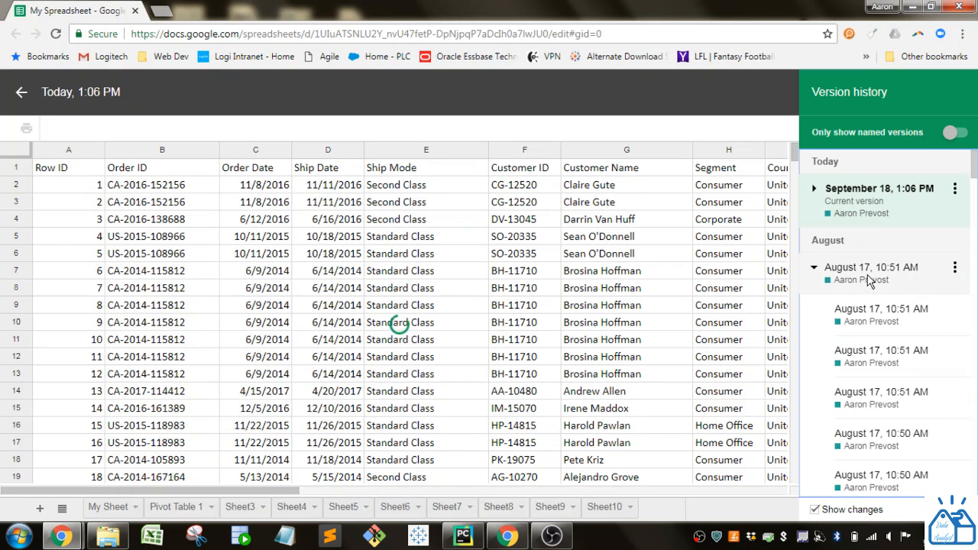
click(869, 279)
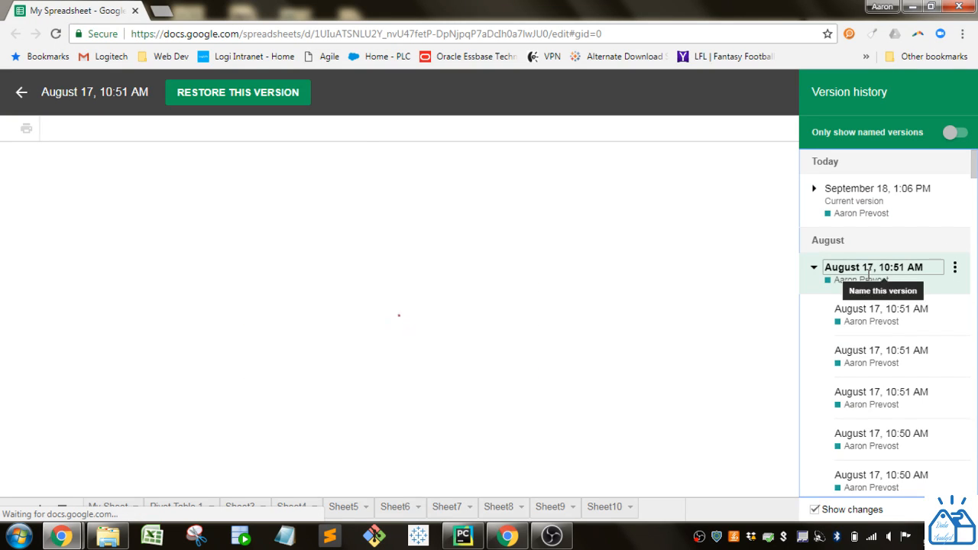